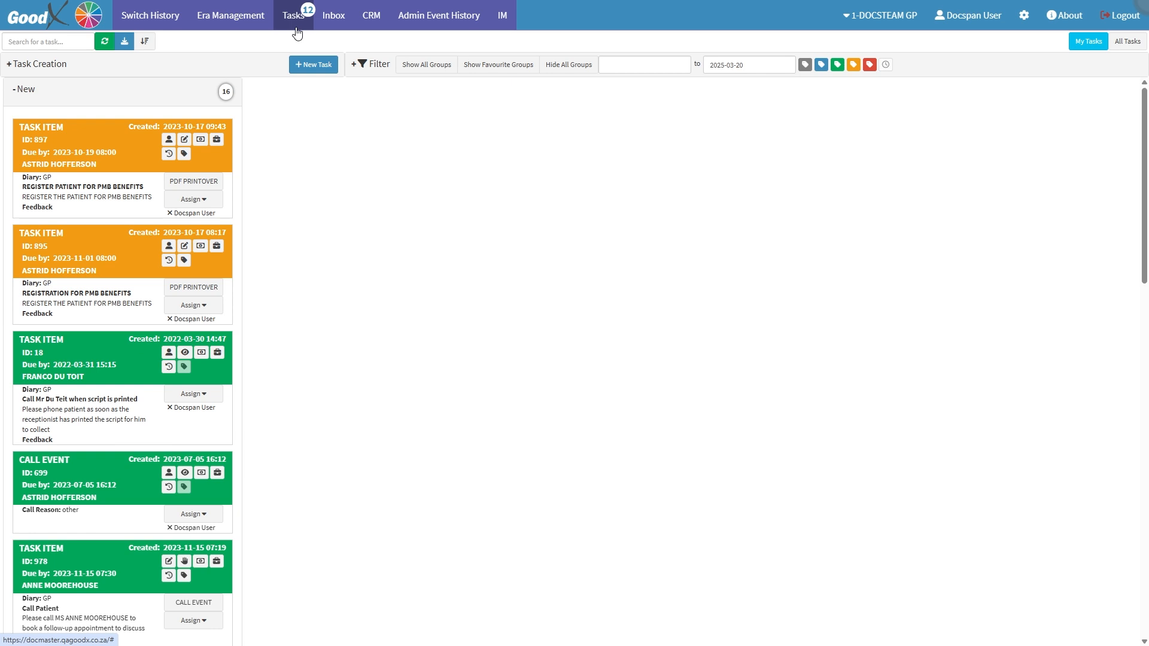
Step: Start a new task item and title it "Book Follow-up Appointment"
{"action": "left_click", "coordinate": [306, 64]}
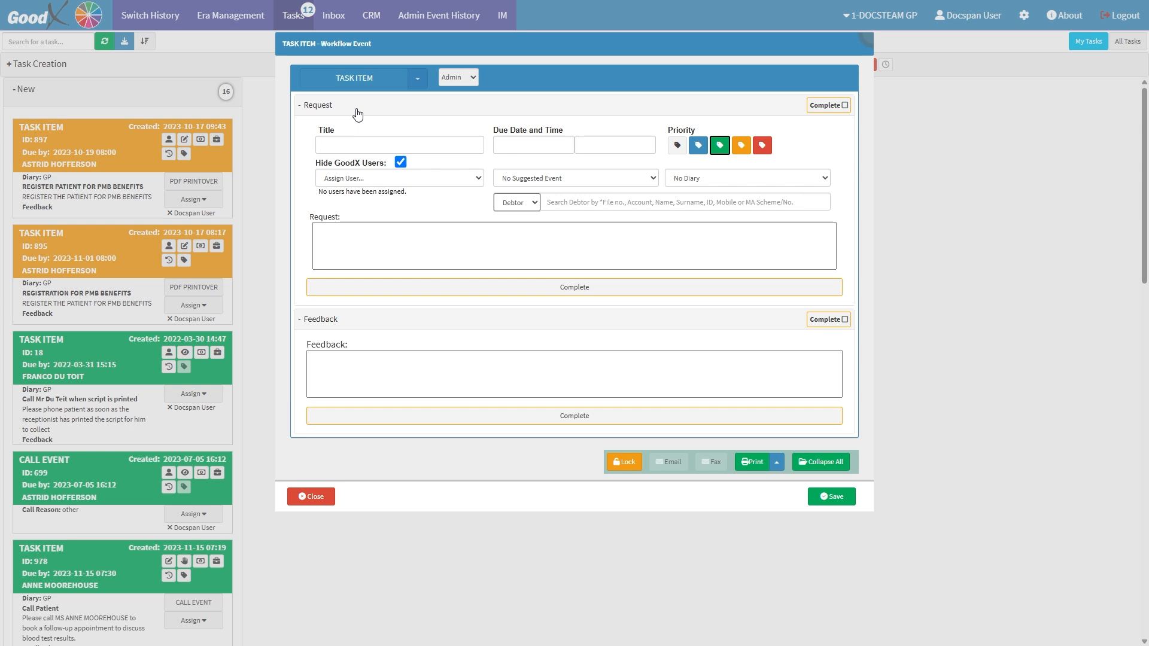
{"action": "left_click", "coordinate": [336, 145]}
{"action": "type", "text": "Book Follow"}
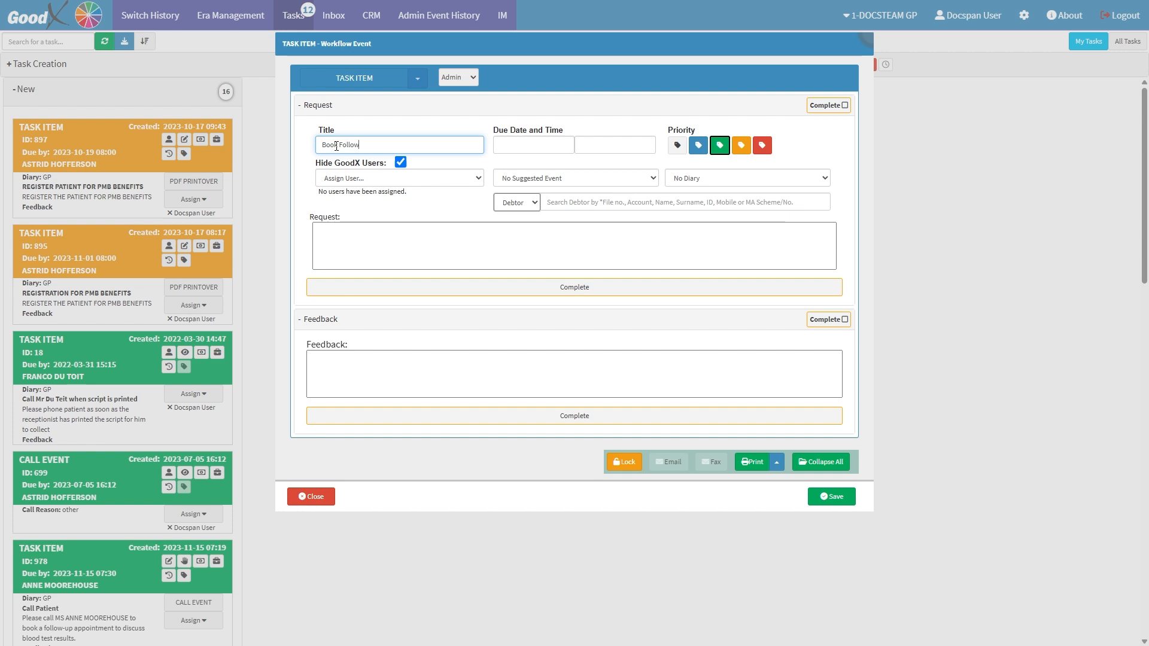
{"action": "type", "text": "-up Appointment"}
Step: Set the task's due date and time to 2025-03-13 at 13:00 and give it the green priority
{"action": "left_click", "coordinate": [521, 144]}
{"action": "left_click", "coordinate": [574, 239]}
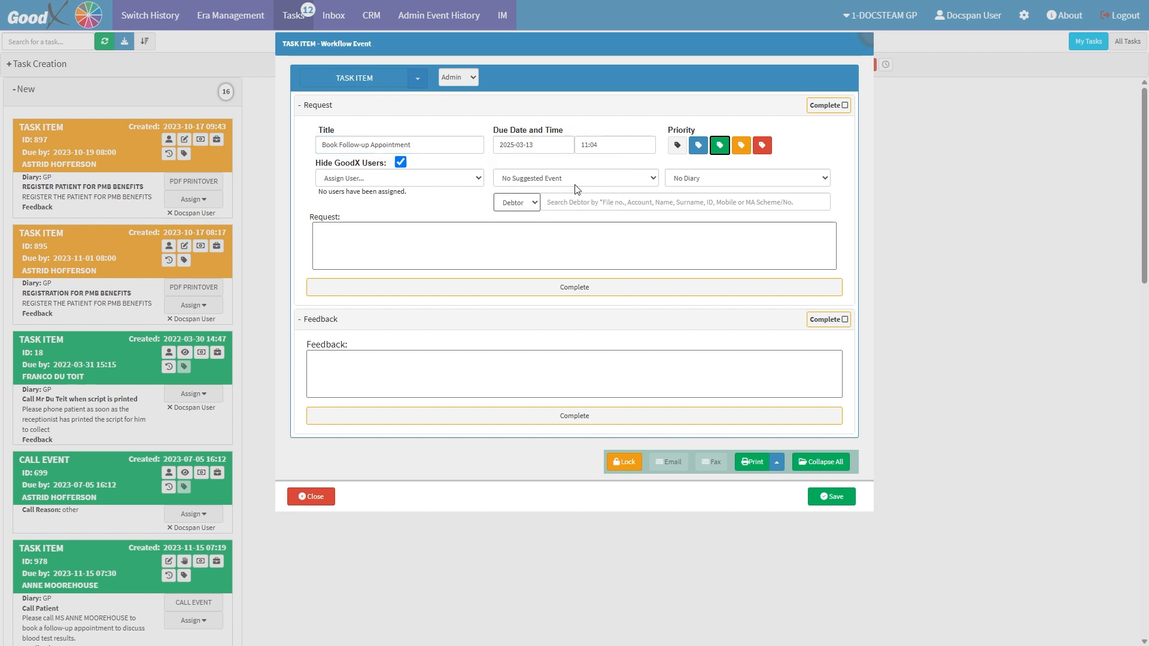
{"action": "left_click", "coordinate": [595, 149]}
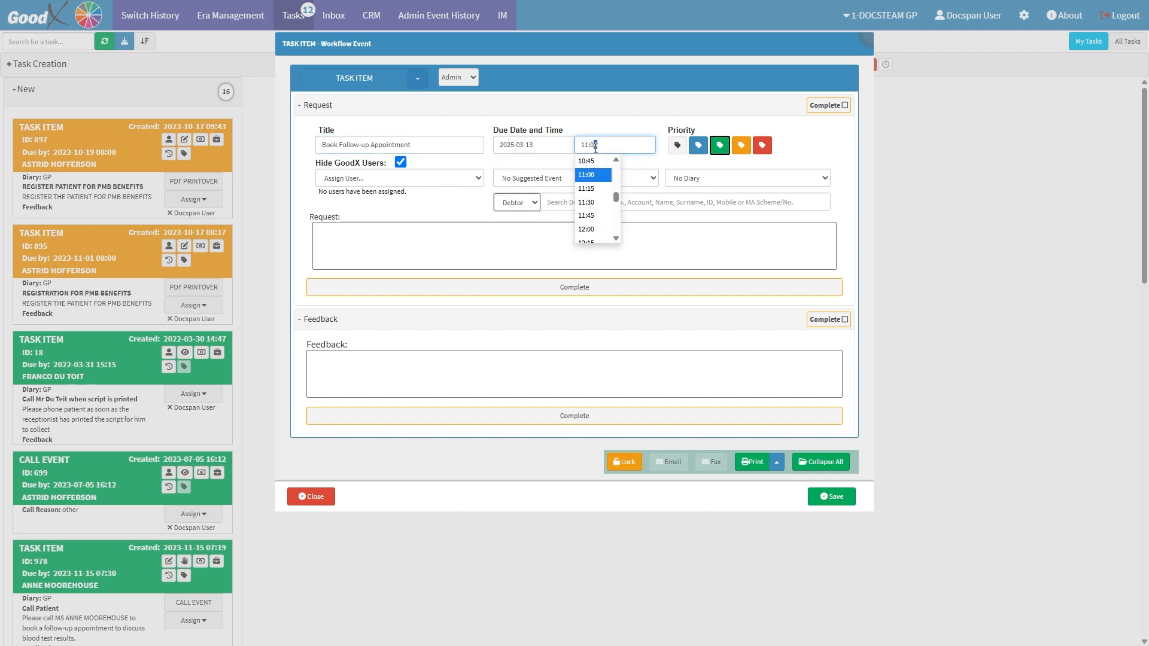
{"action": "scroll", "coordinate": [598, 209], "scroll_direction": "down", "scroll_amount": 2}
{"action": "left_click", "coordinate": [600, 222]}
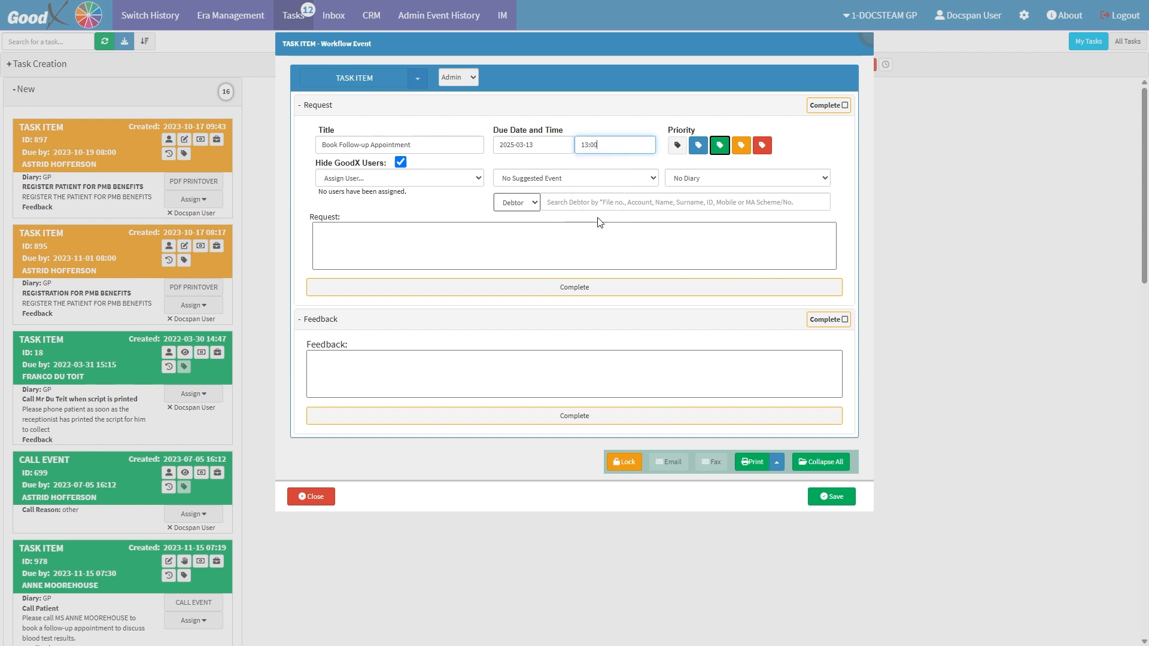
{"action": "left_click", "coordinate": [720, 147]}
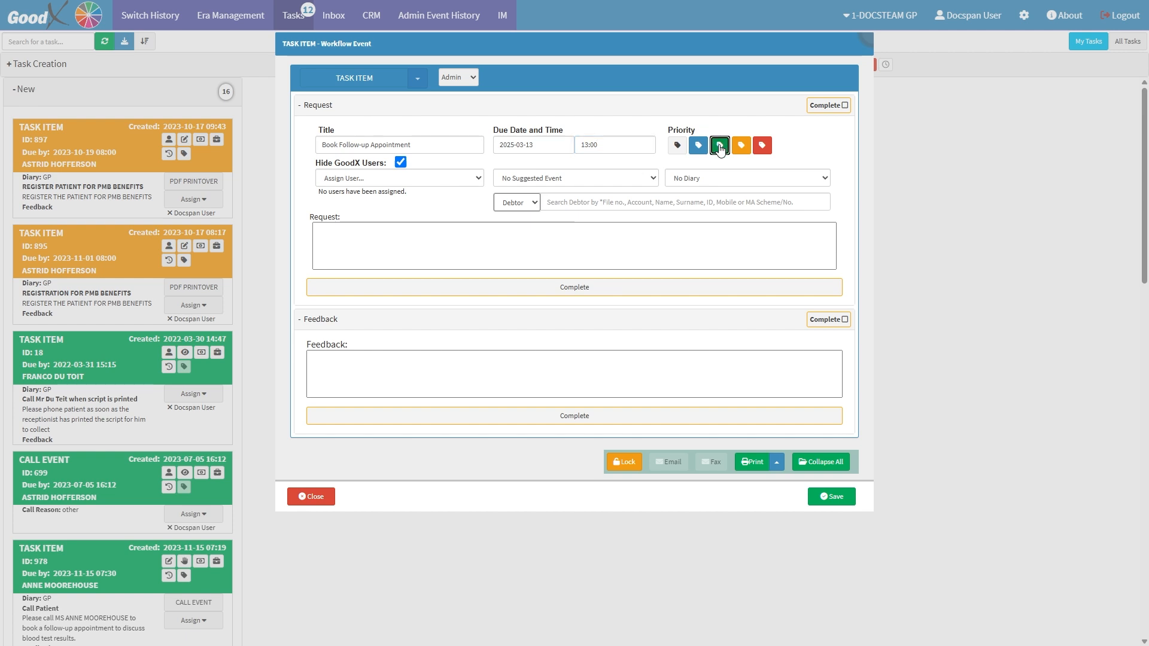
Step: Assign the task to Docspan User
{"action": "left_click", "coordinate": [416, 177]}
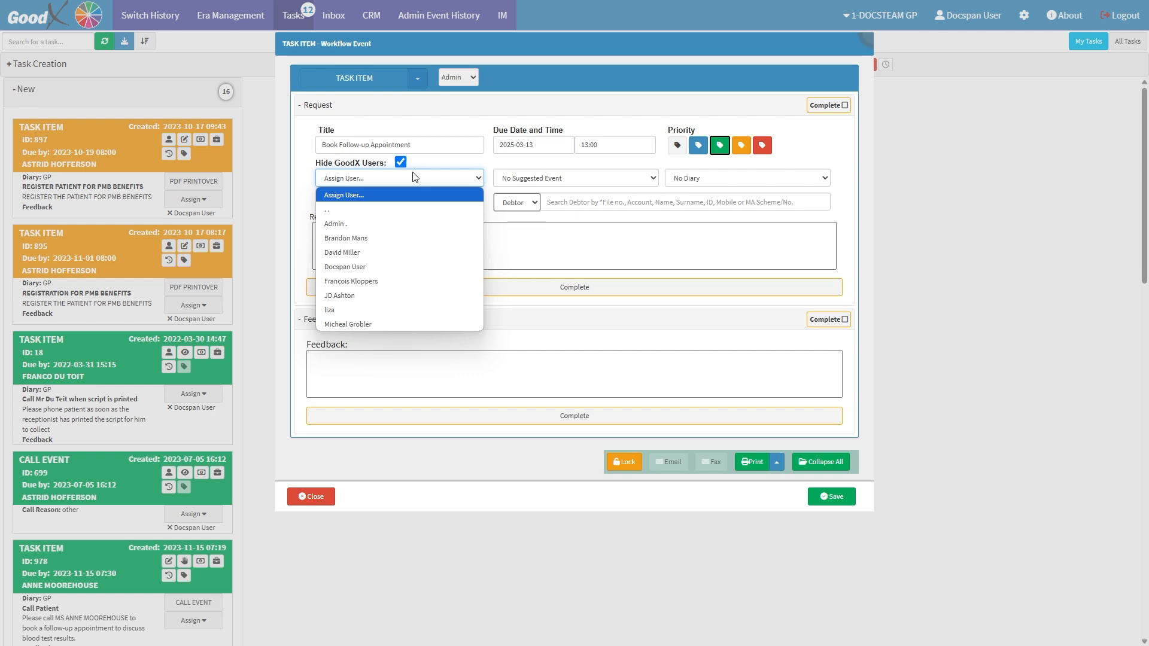
{"action": "left_click", "coordinate": [376, 264]}
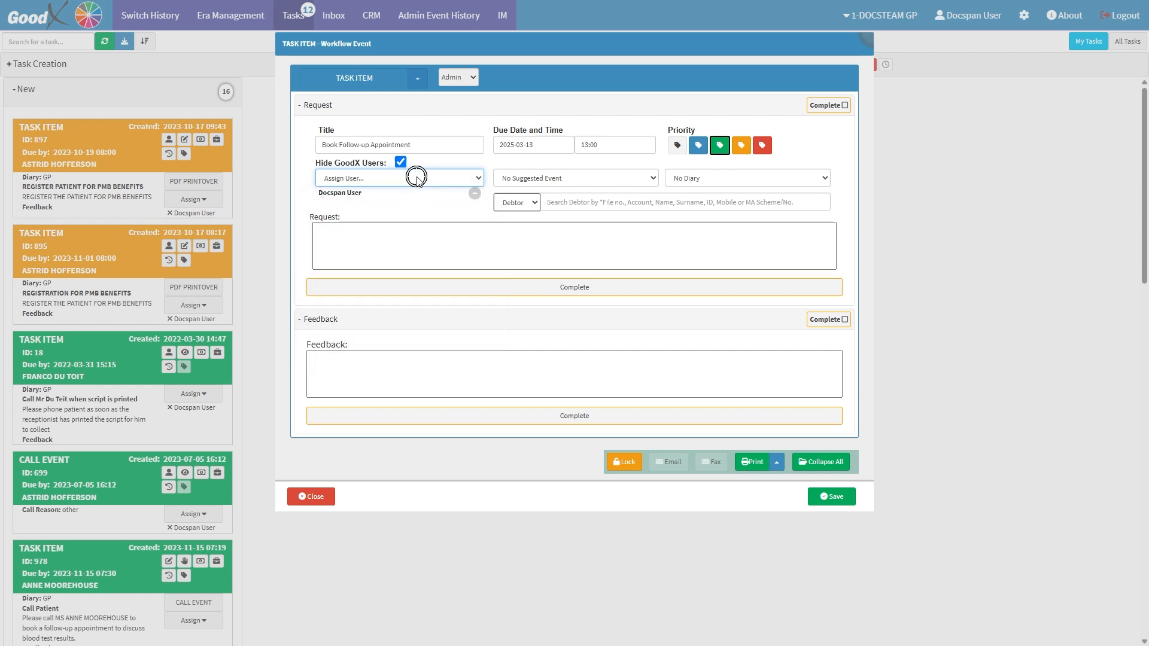
Step: Add a second assignee to the task and remove that person again, keeping only Docspan User
{"action": "left_click", "coordinate": [417, 177]}
{"action": "left_click", "coordinate": [374, 256]}
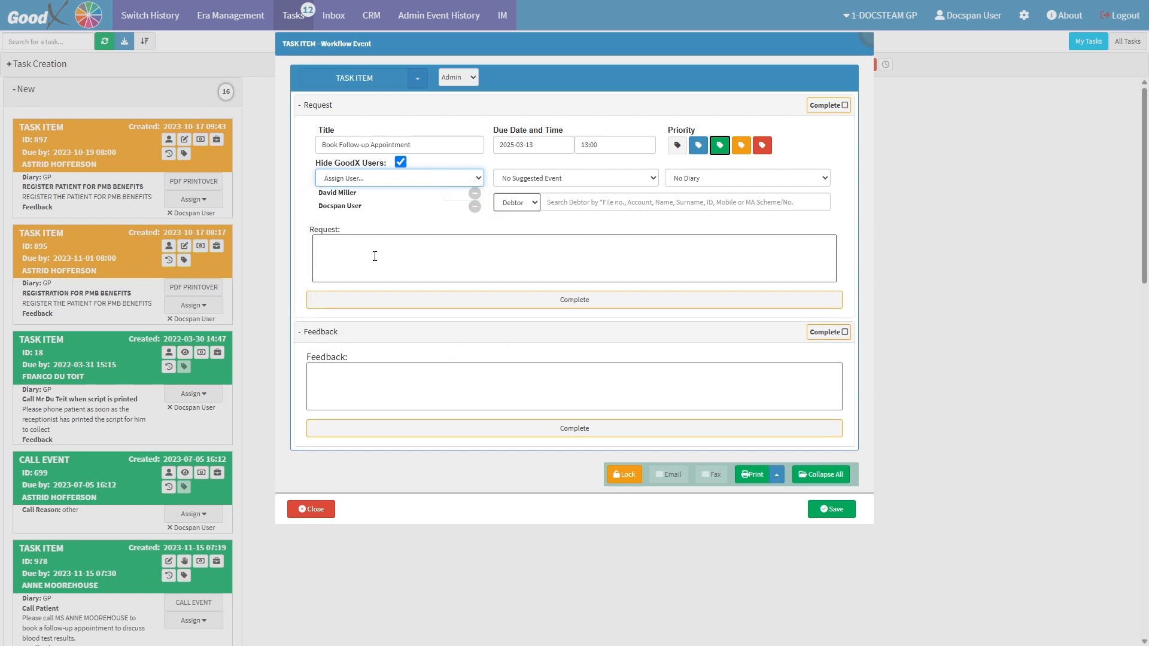
{"action": "left_click", "coordinate": [474, 194]}
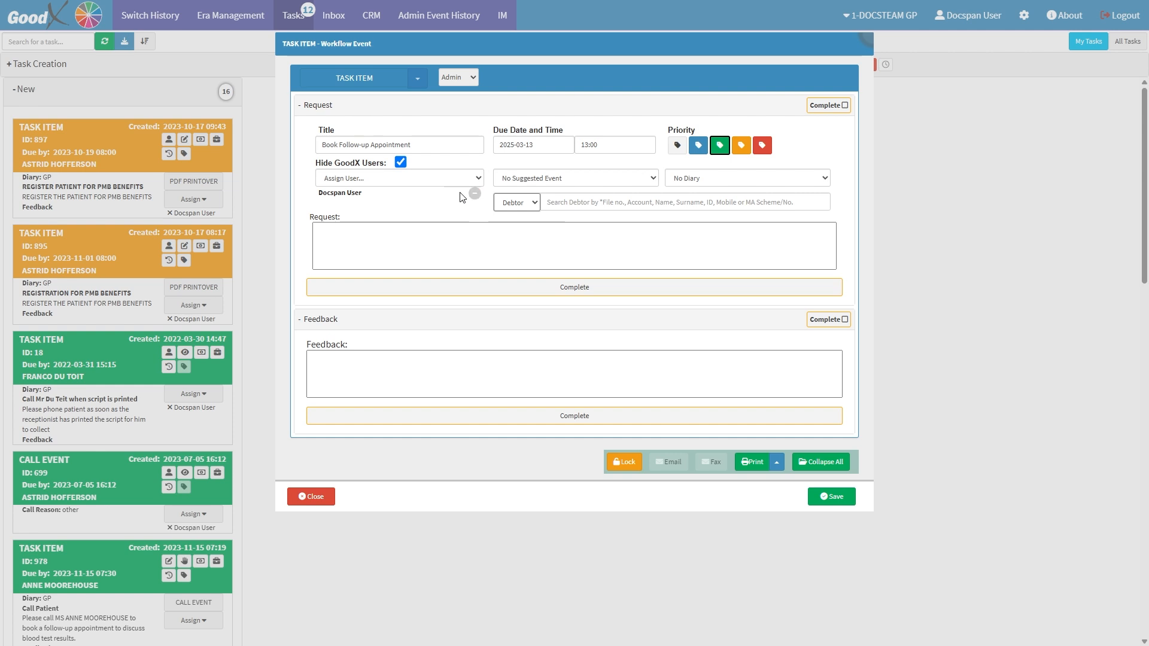
Step: Include the GoodX users in the assignee choices, look through them, hide them again and check the shortened choices
{"action": "left_click", "coordinate": [400, 164]}
{"action": "left_click", "coordinate": [399, 180]}
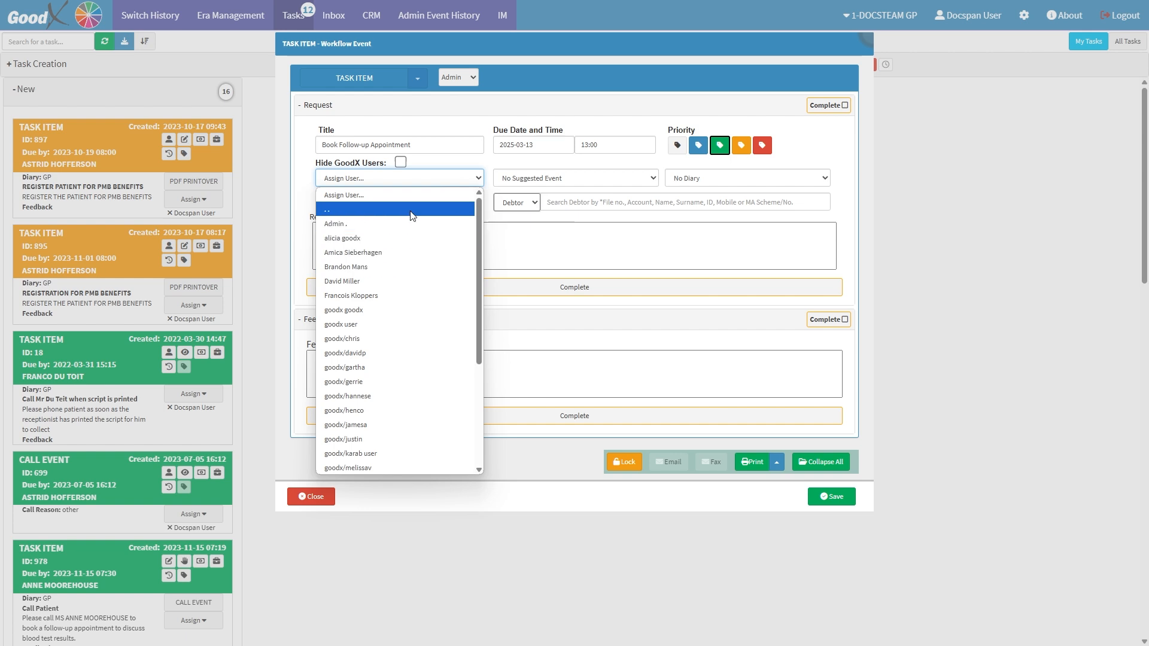
{"action": "left_click", "coordinate": [401, 163]}
{"action": "left_click", "coordinate": [401, 162]}
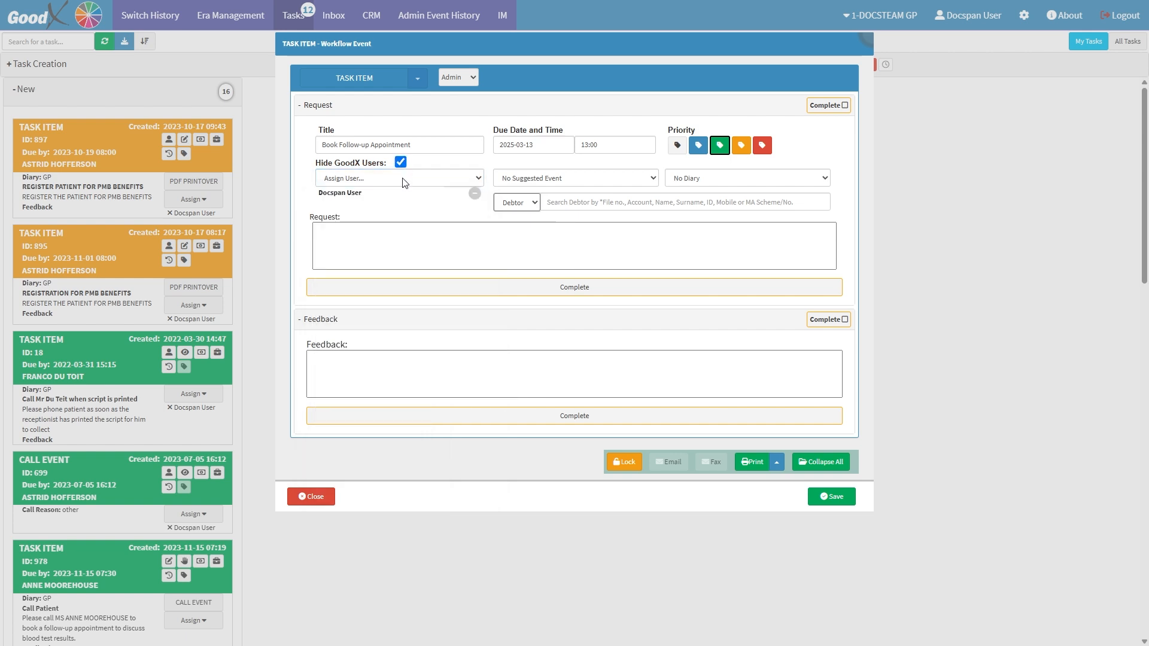
{"action": "left_click", "coordinate": [402, 179]}
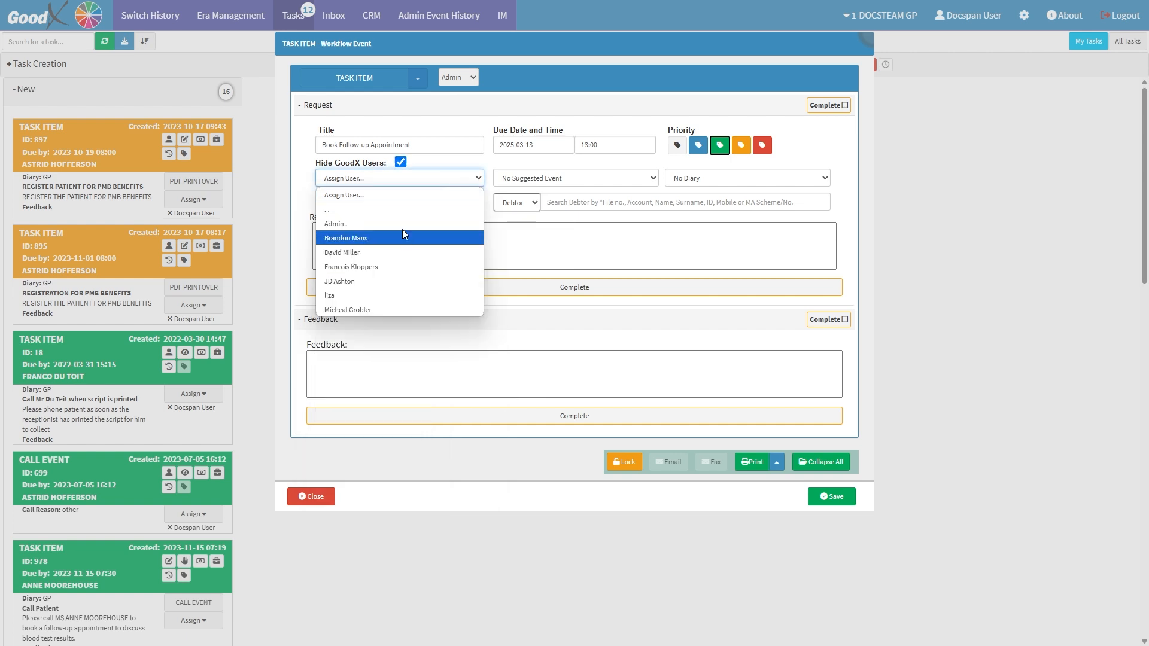
{"action": "left_click", "coordinate": [416, 185]}
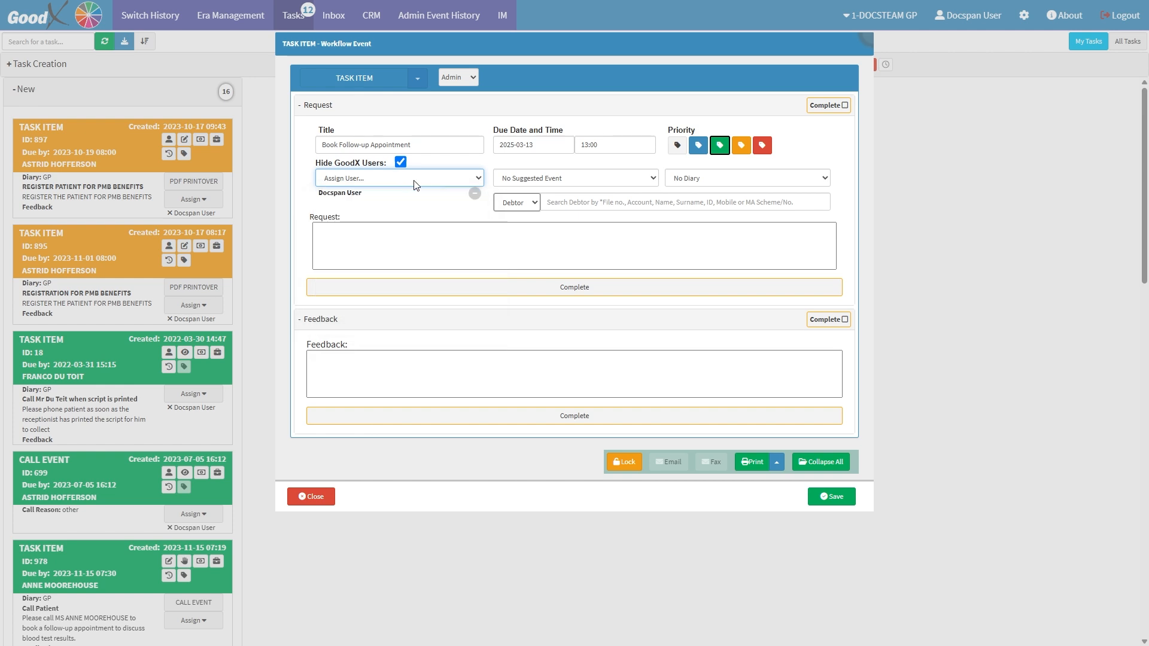
Step: Set the task's suggested event to CALL EVENT and link it to the named doctor's diary
{"action": "left_click", "coordinate": [533, 181]}
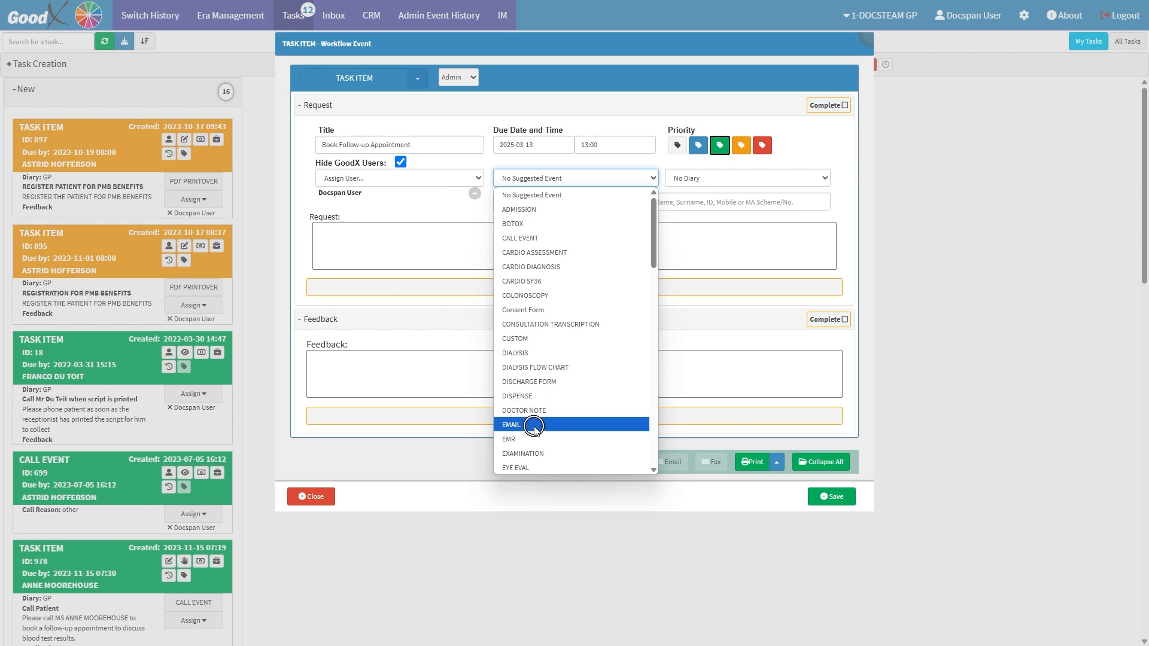
{"action": "type", "text": "sms"}
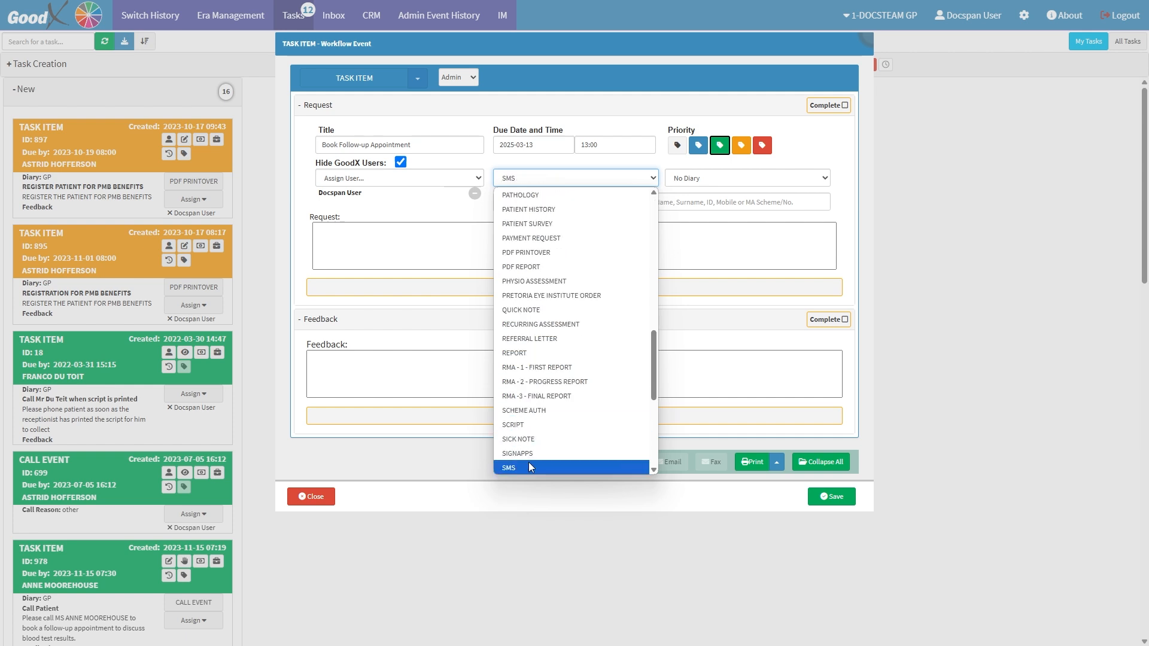
{"action": "type", "text": "c"}
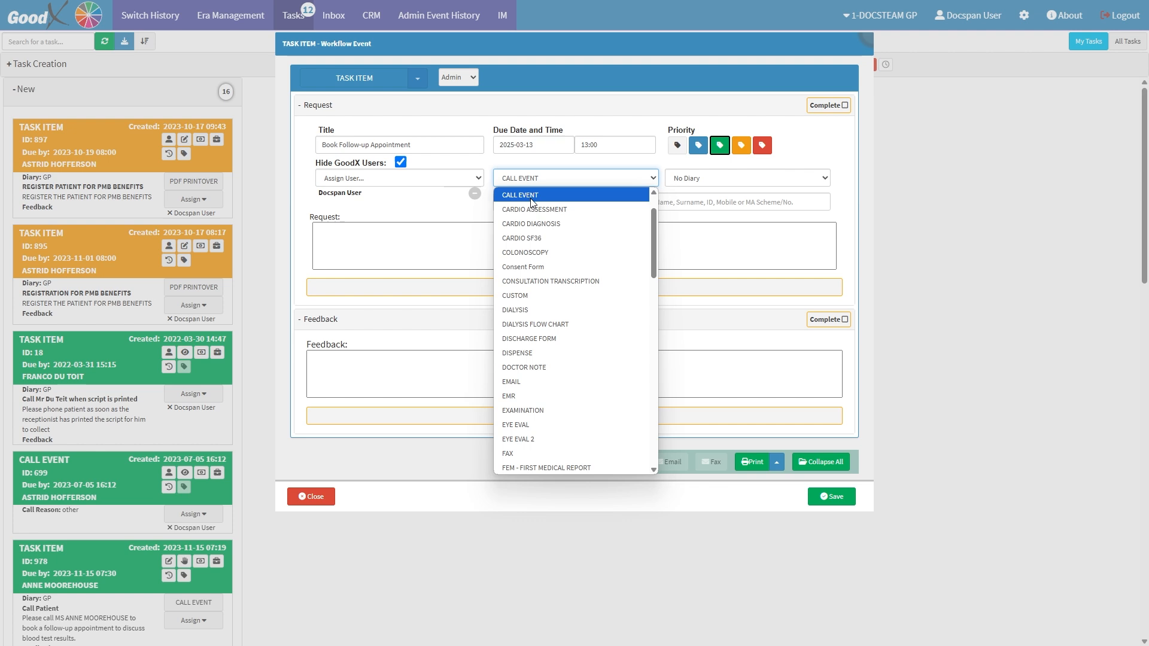
{"action": "left_click", "coordinate": [530, 196]}
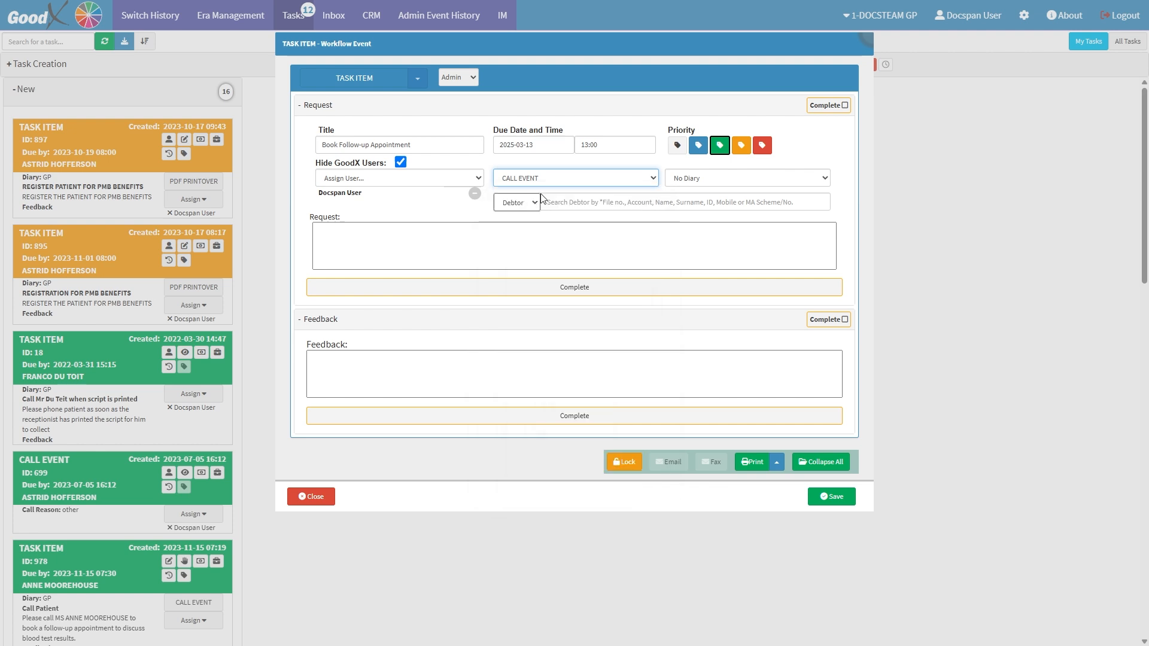
{"action": "left_click", "coordinate": [684, 180]}
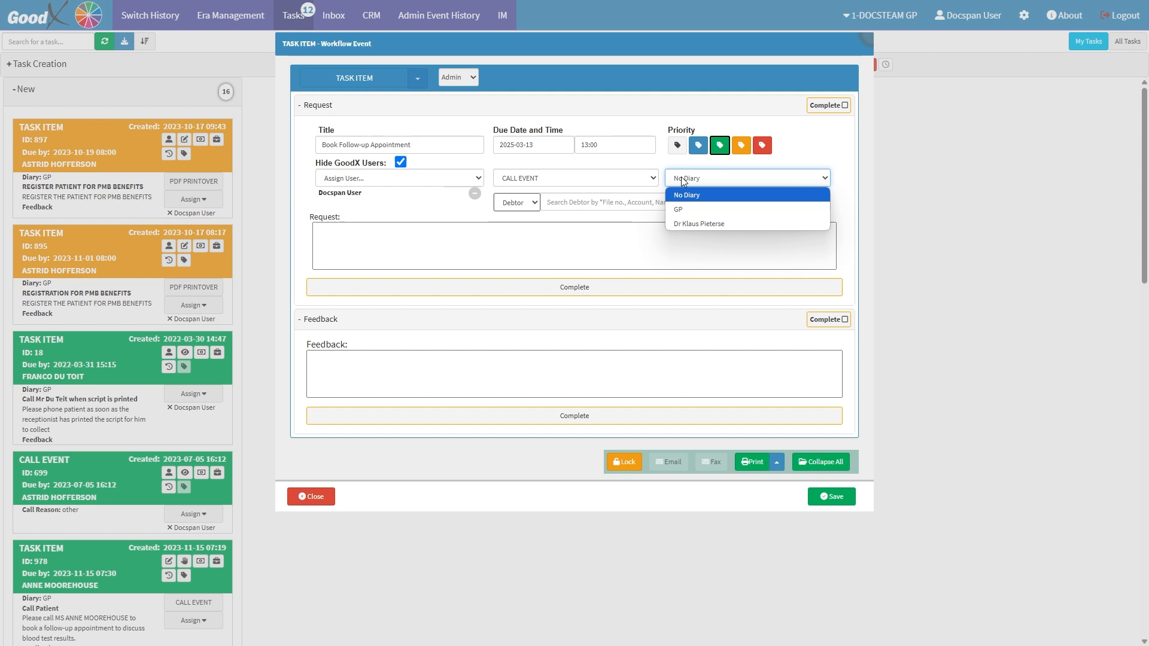
{"action": "left_click", "coordinate": [689, 223]}
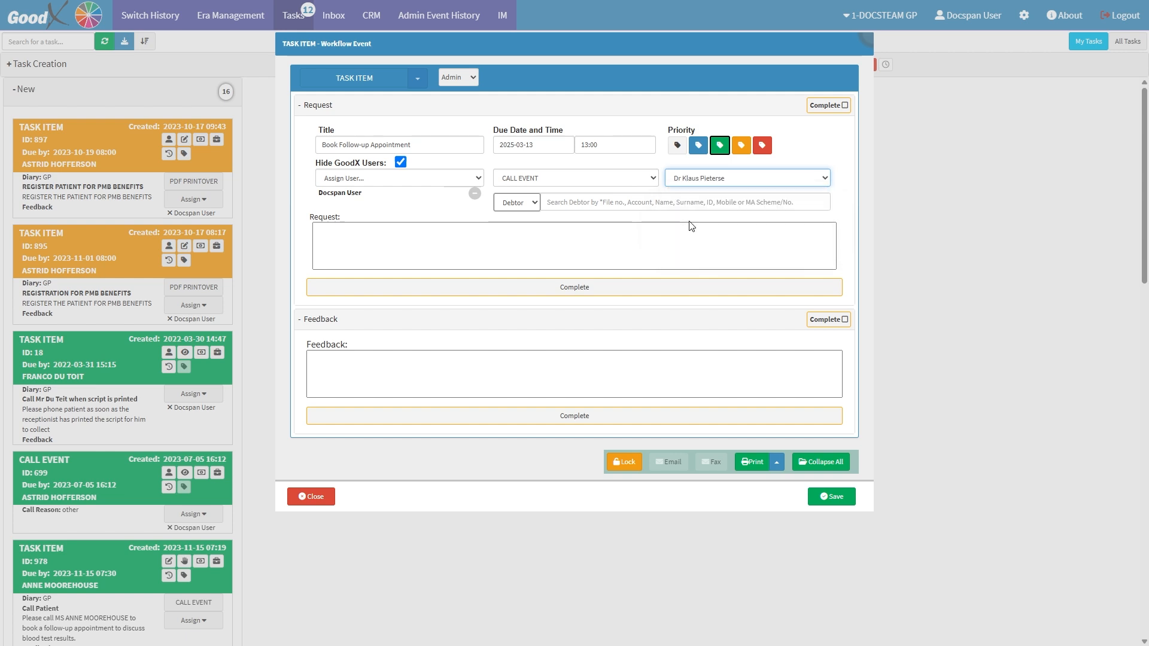
Step: Switch the person search from Debtor to Patient, find the patient by first name and link him to the task
{"action": "left_click", "coordinate": [523, 204]}
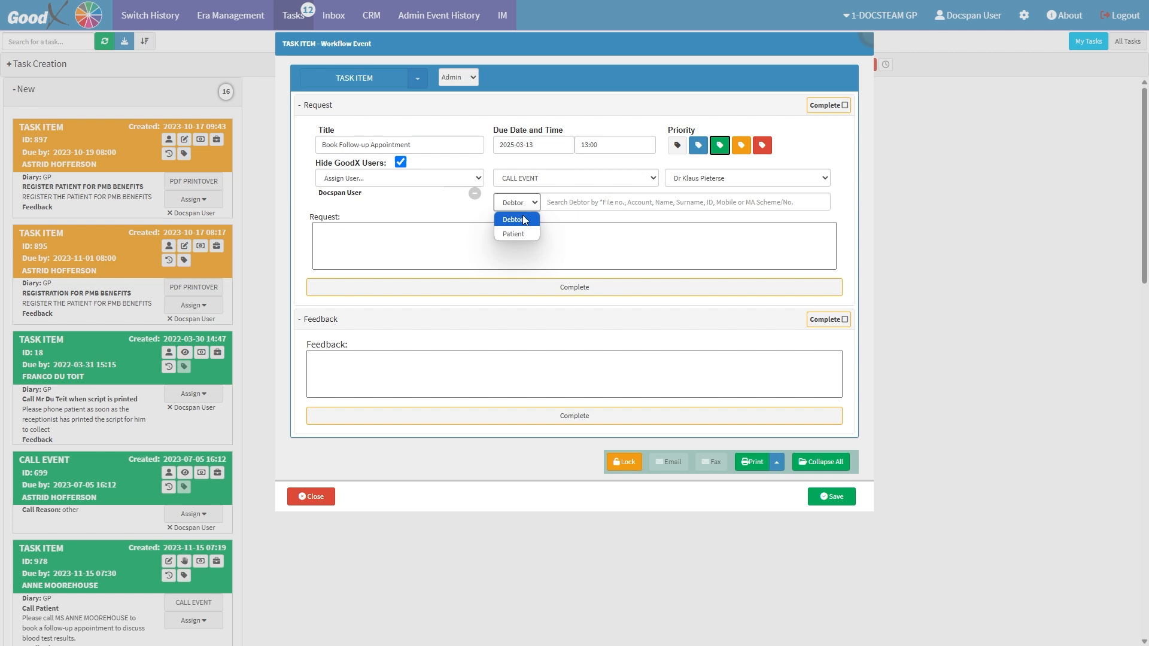
{"action": "left_click", "coordinate": [521, 234]}
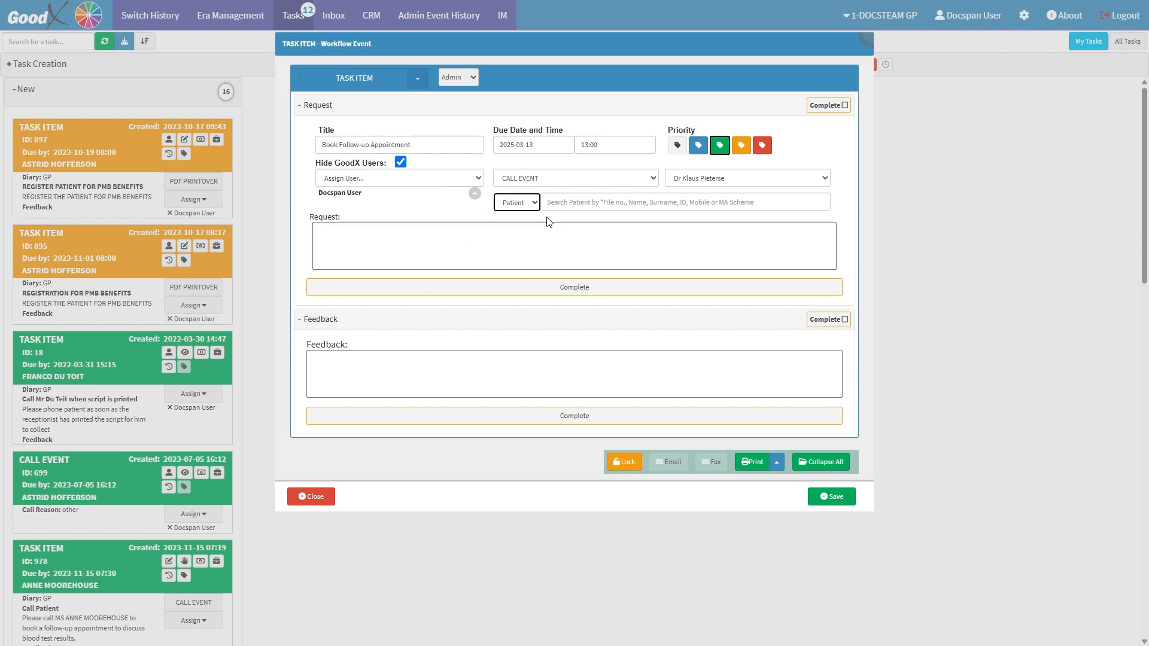
{"action": "left_click", "coordinate": [562, 202]}
{"action": "type", "text": "tim"}
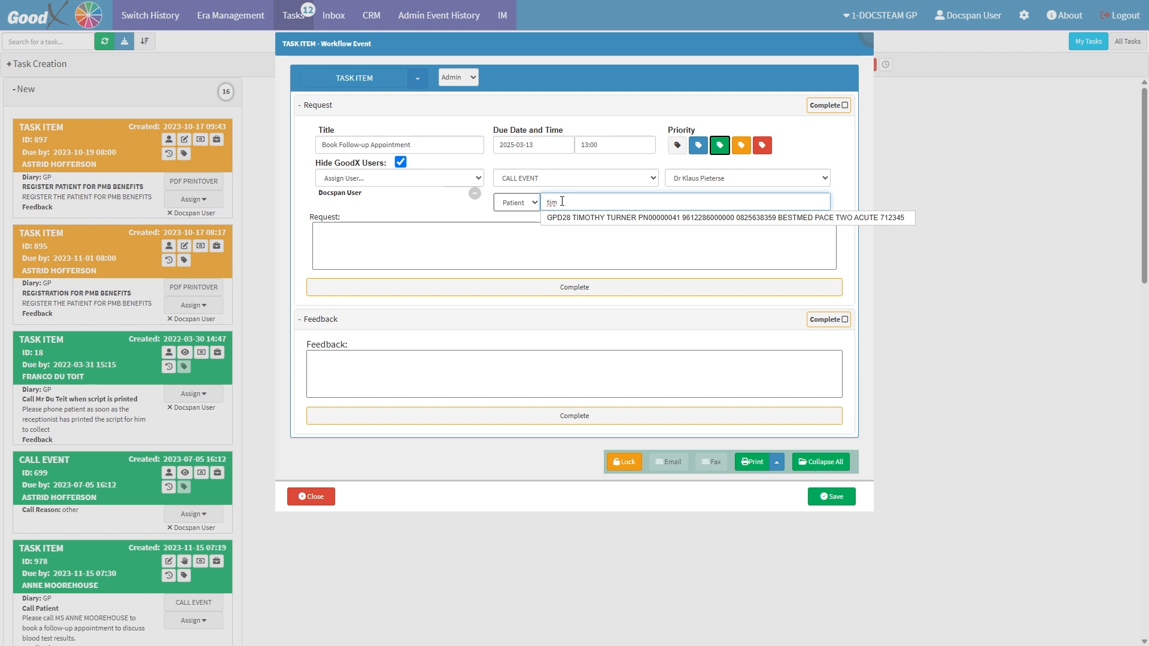
{"action": "left_click", "coordinate": [569, 218]}
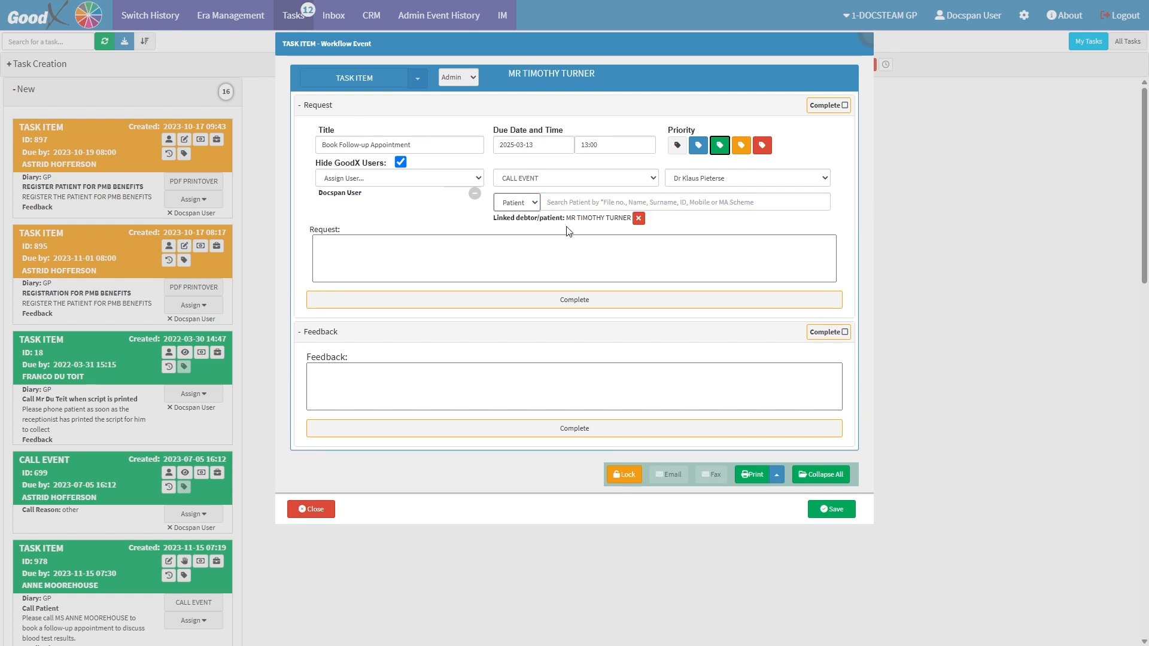
Step: Enter a request to call the patient to book a follow-up appointment discussing recent blood test results, complete the request section and save the task
{"action": "left_click", "coordinate": [335, 246]}
{"action": "type", "text": "Ca"}
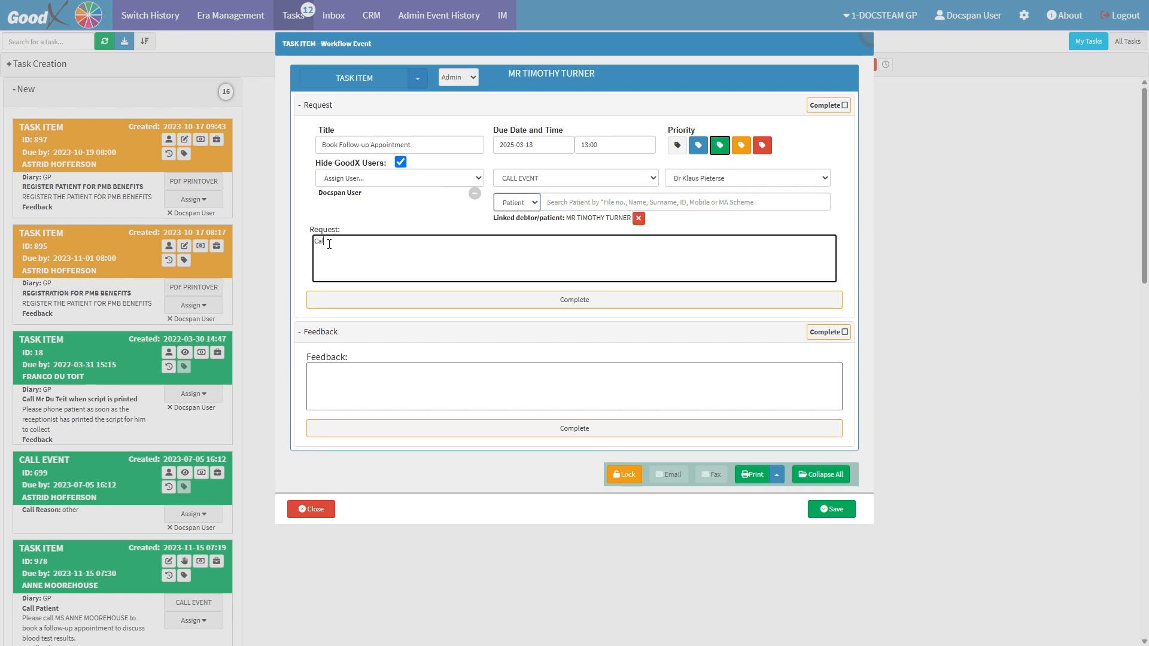
{"action": "type", "text": "ll Timothy to book a follow-up appointment to discuss recent blood test results."}
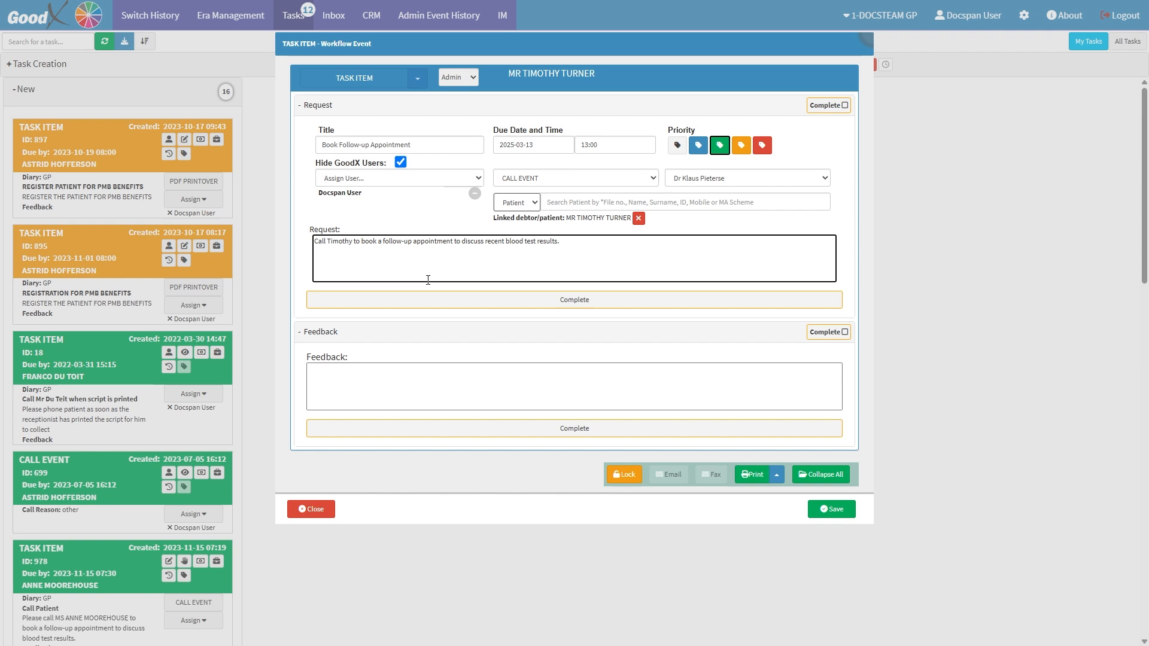
{"action": "left_click", "coordinate": [465, 301]}
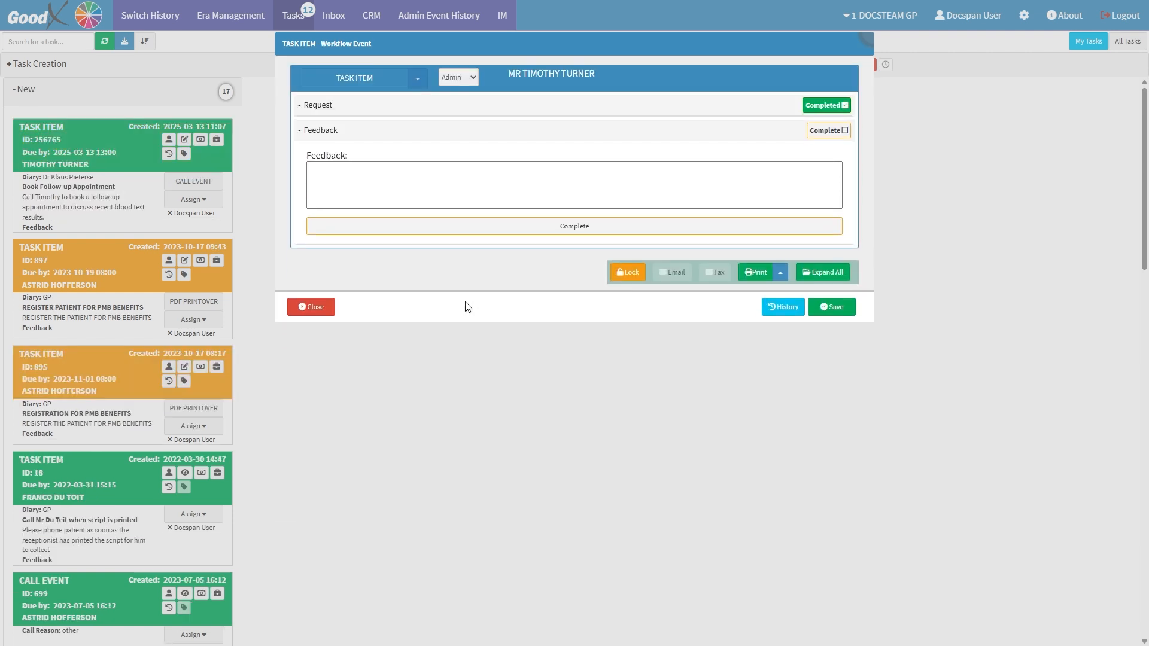
{"action": "left_click", "coordinate": [464, 193]}
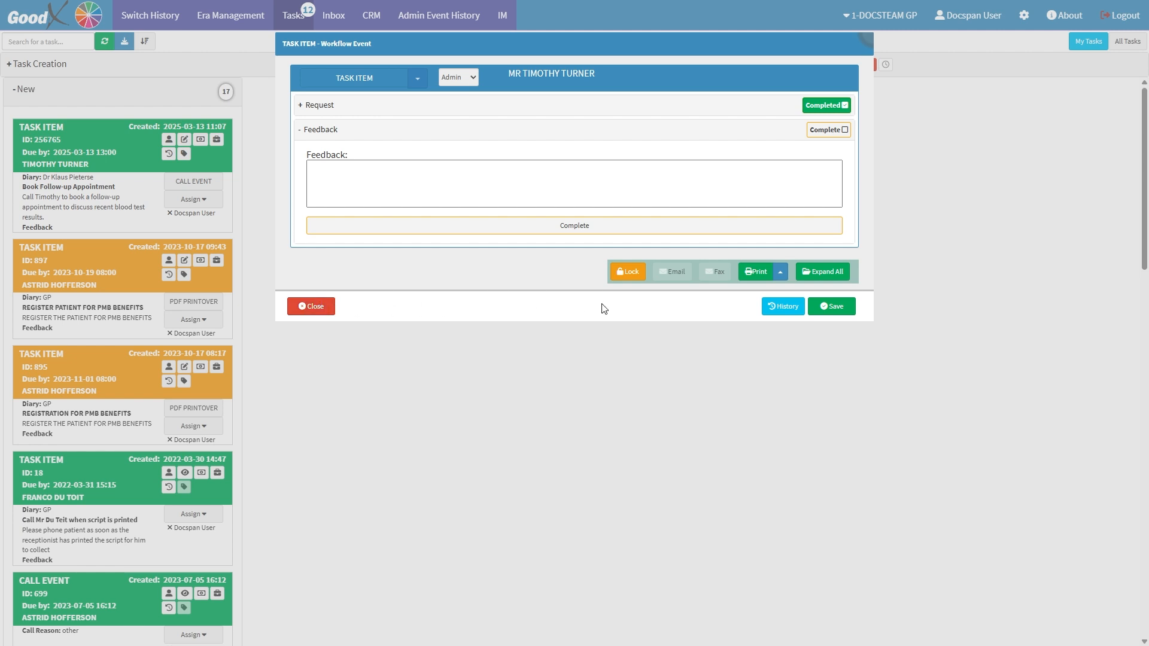
{"action": "left_click", "coordinate": [823, 308]}
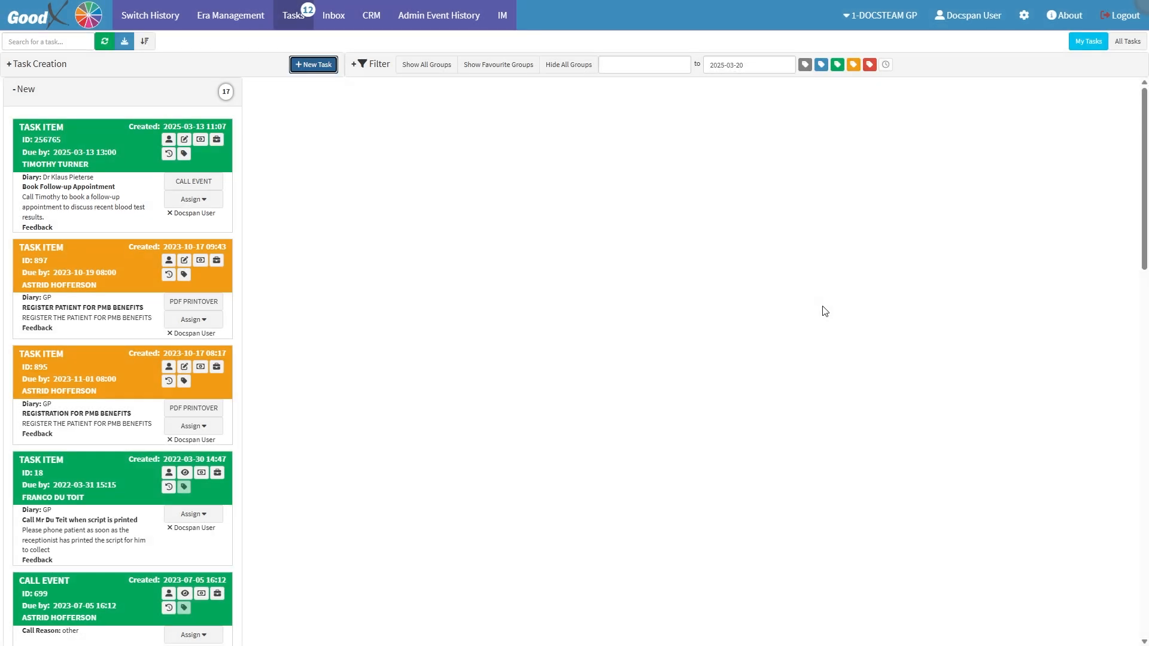
Step: Reopen the follow-up task, enter the feedback "Follow-up appointment has been scheduled for 14 March 2025 at 14:00." and save it
{"action": "left_click", "coordinate": [132, 199]}
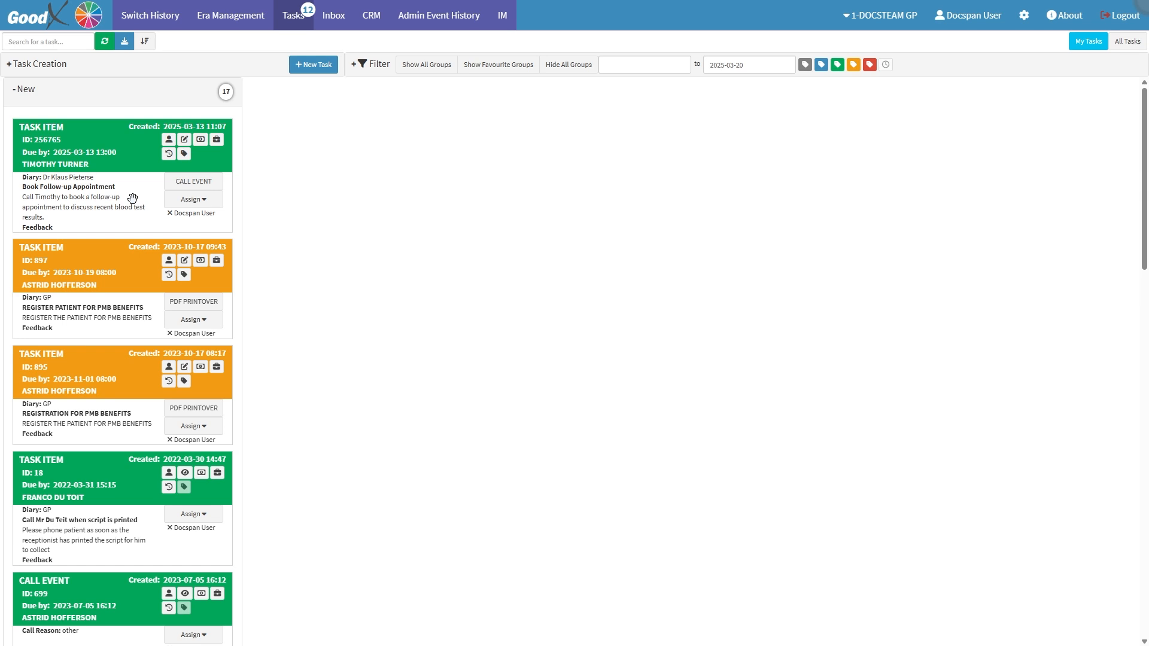
{"action": "left_click", "coordinate": [132, 198]}
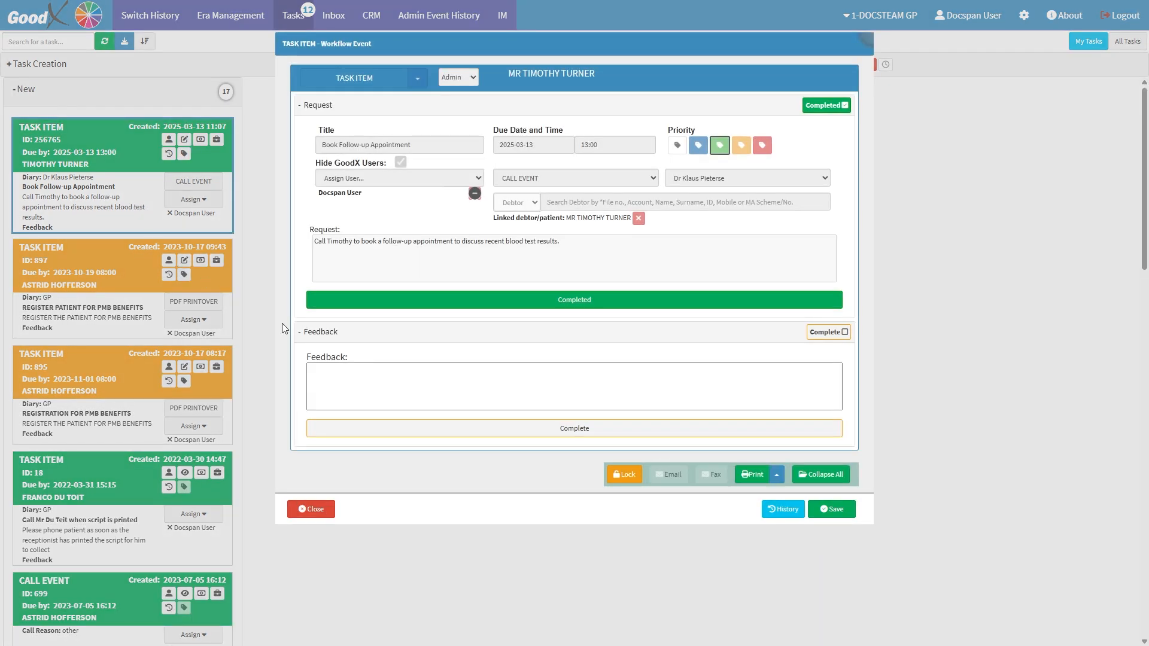
{"action": "left_click", "coordinate": [346, 376]}
{"action": "type", "text": "Follow-up appointment has been scheduled for 14 March 2025 at 14"}
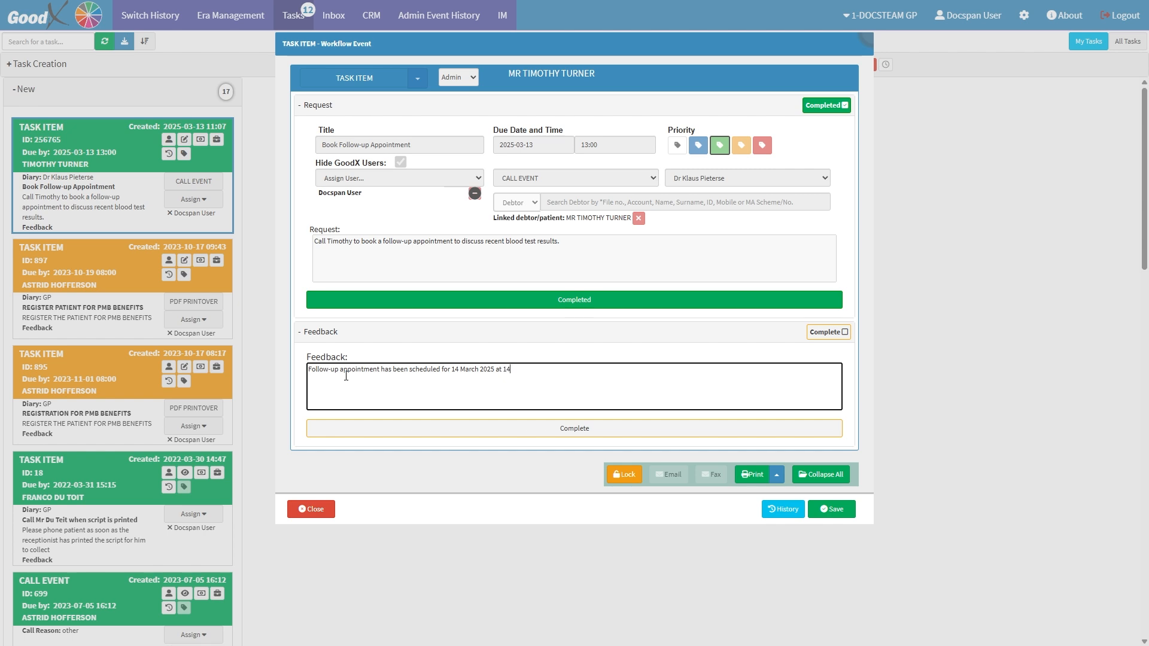
{"action": "type", "text": ":00."}
{"action": "left_click", "coordinate": [830, 510]}
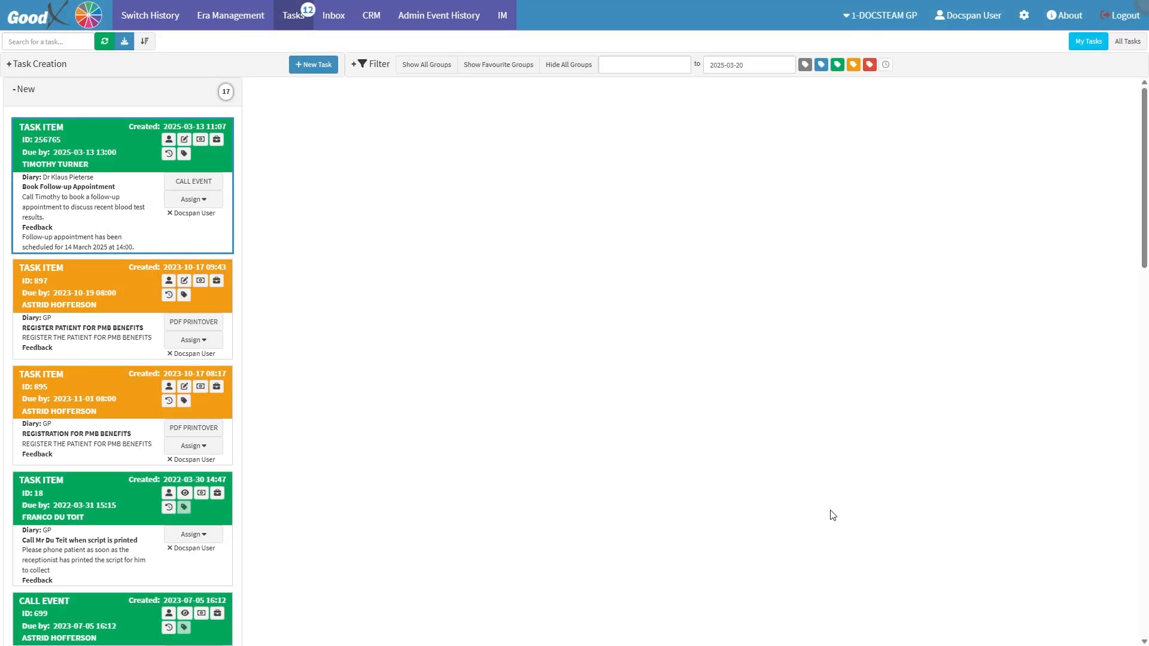